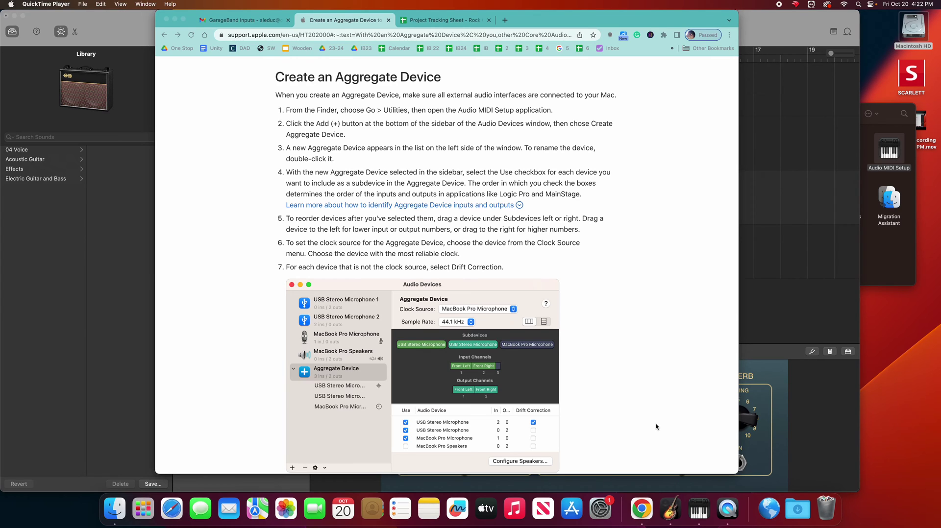
# Open the Macintosh HD drive in Finder and show its folders as icons
pyautogui.scroll(10, 640, 348)
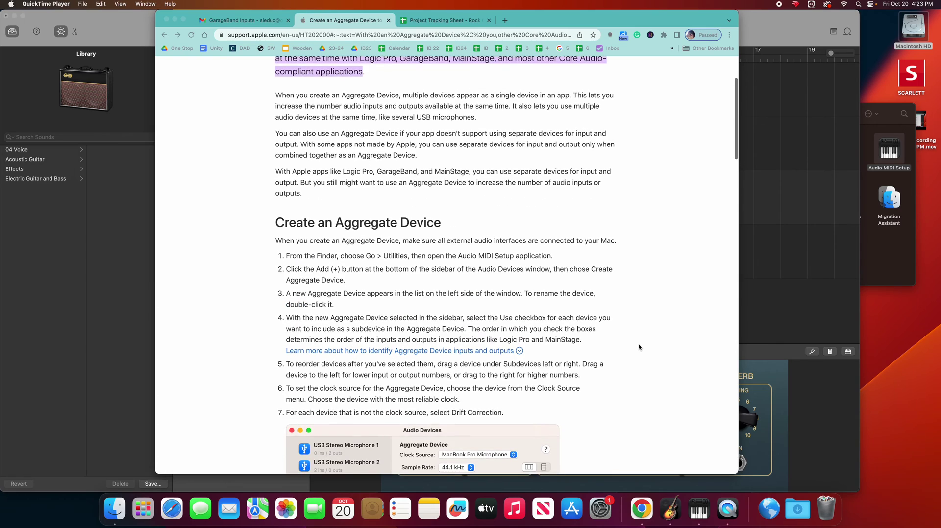
pyautogui.scroll(-15, 639, 347)
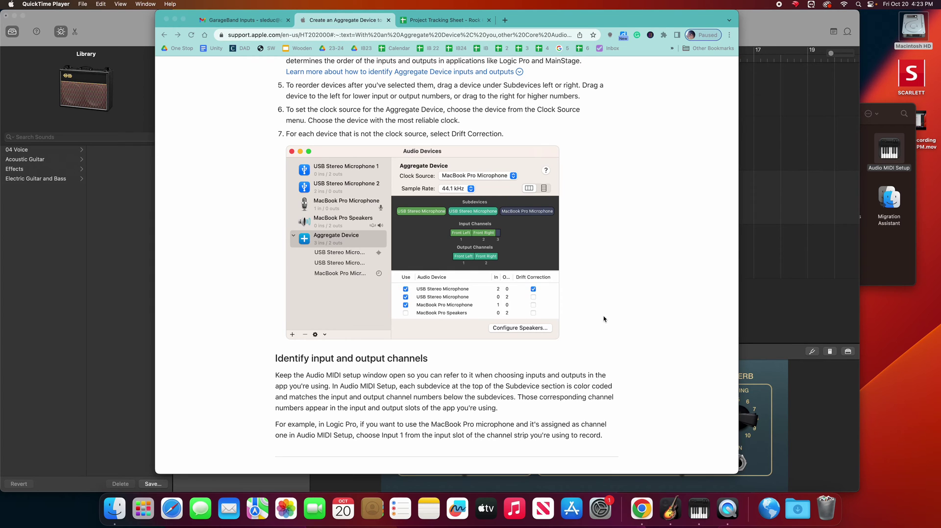
pyautogui.scroll(3, 687, 290)
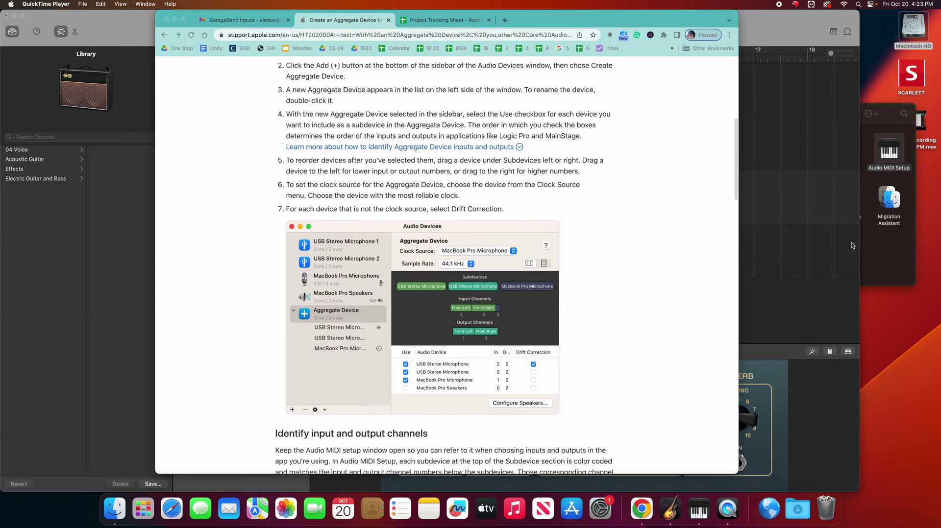
pyautogui.click(819, 252)
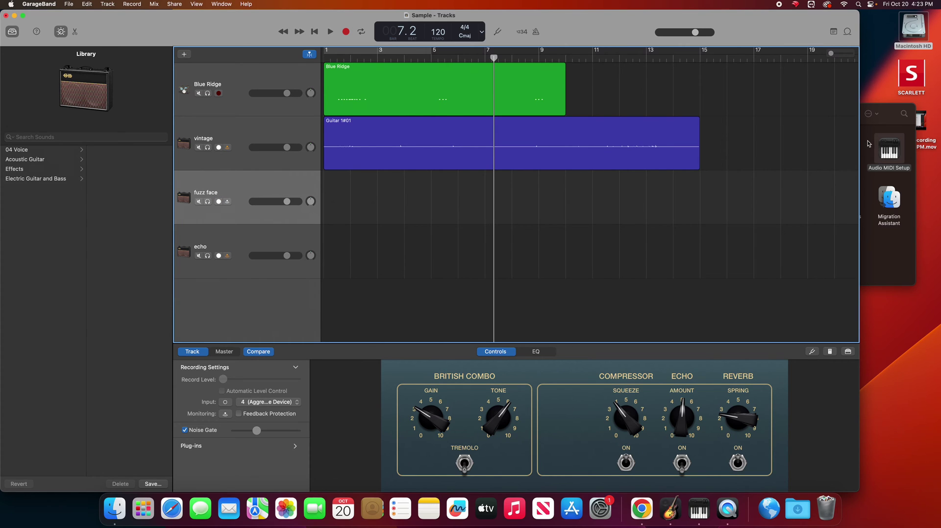
pyautogui.doubleClick(910, 28)
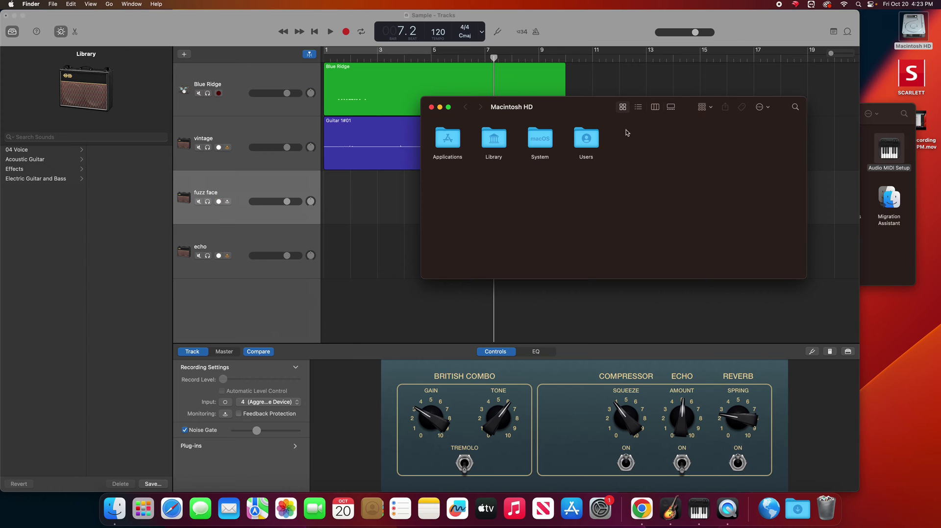
pyautogui.click(637, 107)
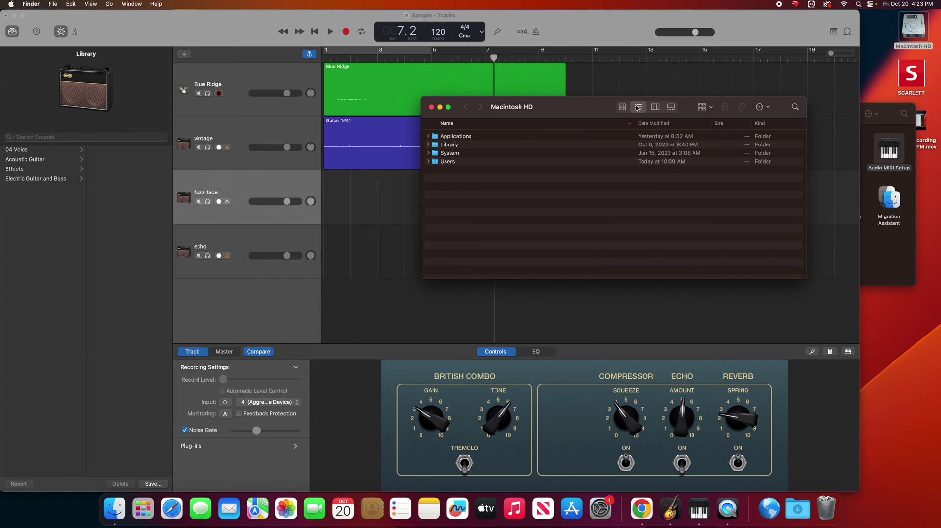
pyautogui.click(624, 107)
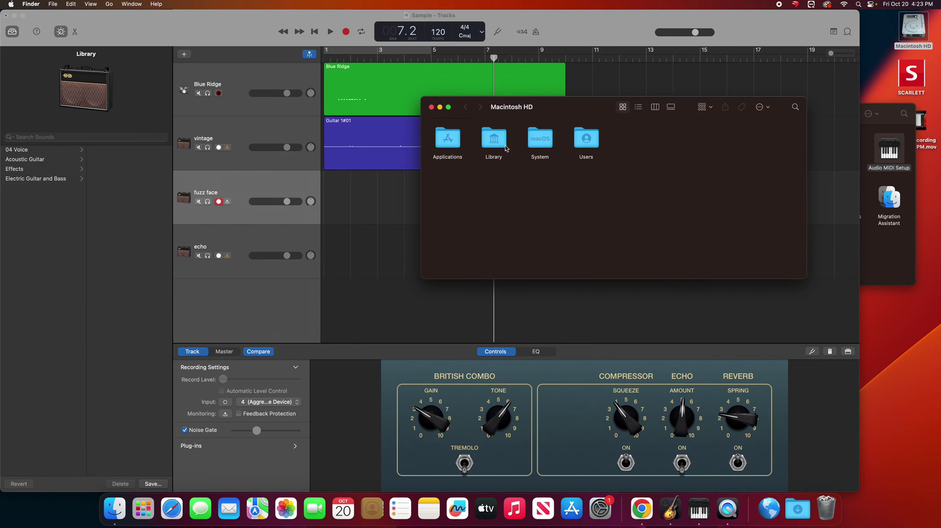
# Go to Applications > Utilities and select the Audio MIDI Setup app
pyautogui.doubleClick(447, 138)
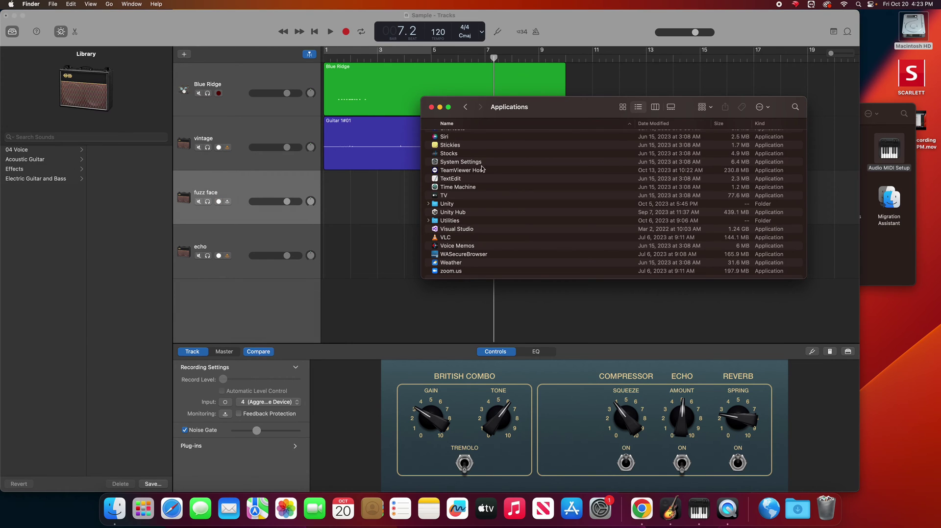
pyautogui.click(453, 222)
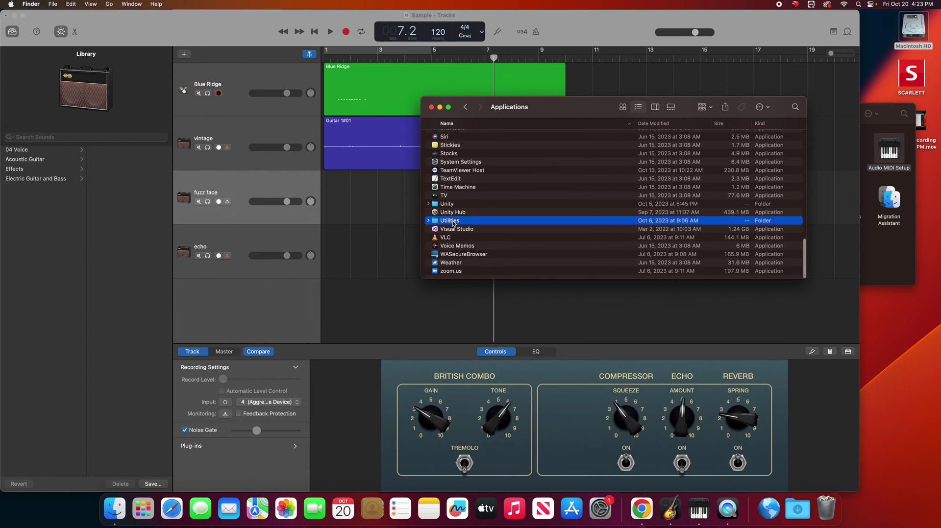
pyautogui.click(624, 108)
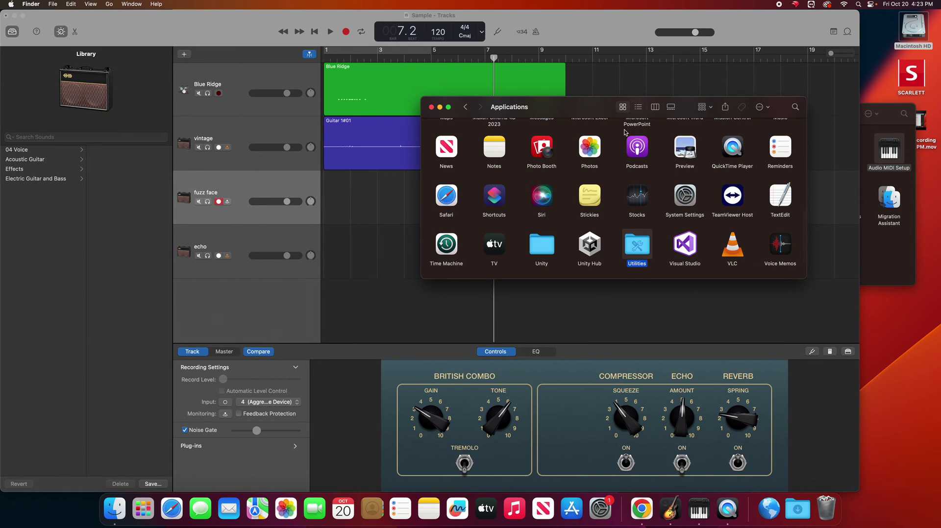
pyautogui.scroll(-1, 632, 240)
pyautogui.doubleClick(633, 240)
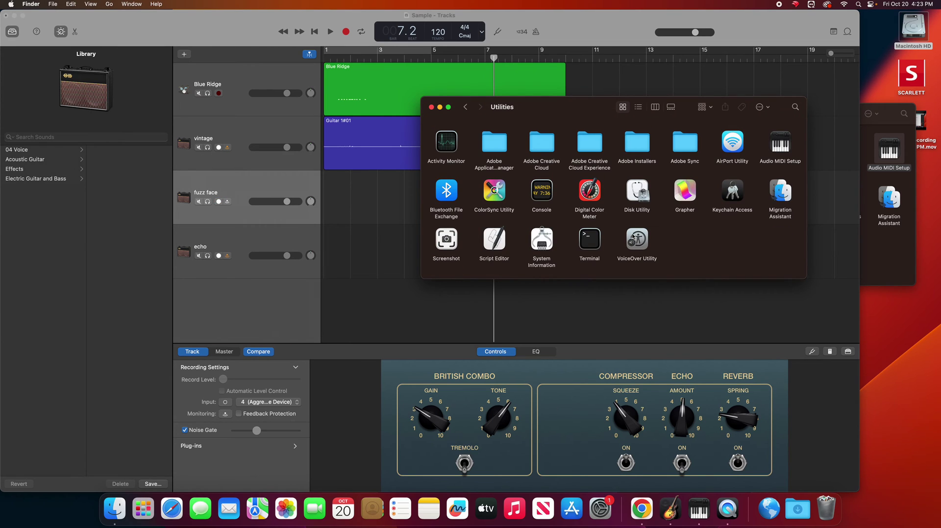
pyautogui.click(778, 141)
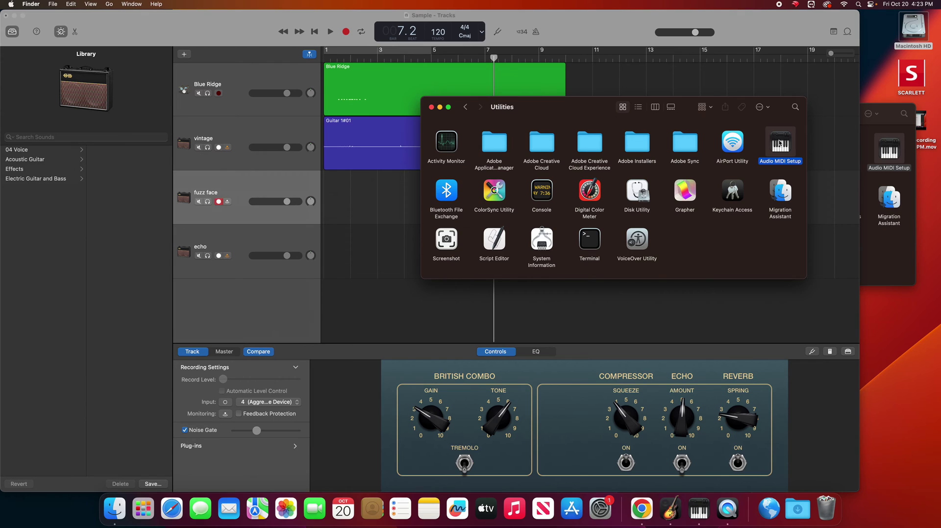
# Launch Audio MIDI Setup and close the duplicate Utilities window
pyautogui.doubleClick(781, 143)
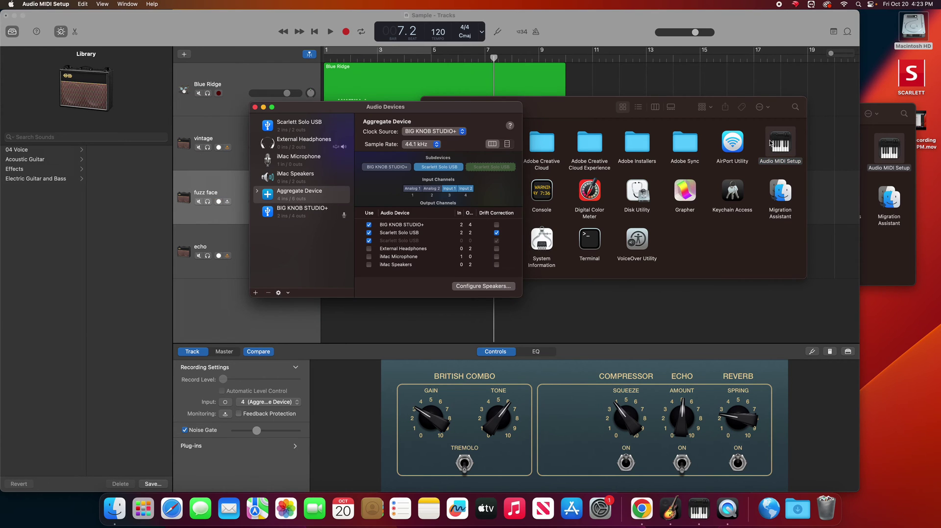
pyautogui.click(636, 117)
pyautogui.click(432, 107)
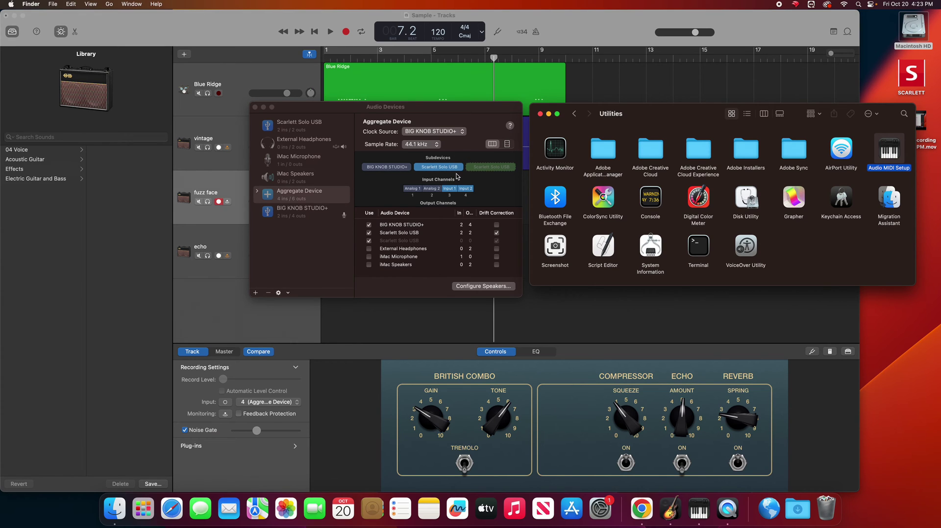
pyautogui.click(370, 233)
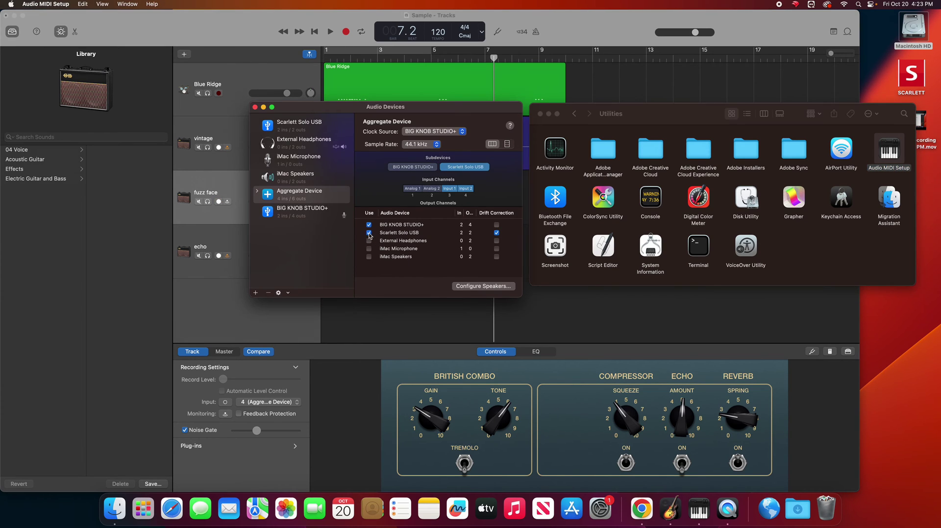
# Remove the interfaces from the Aggregate Device and collapse its subdevice list, adding no new device
pyautogui.click(368, 224)
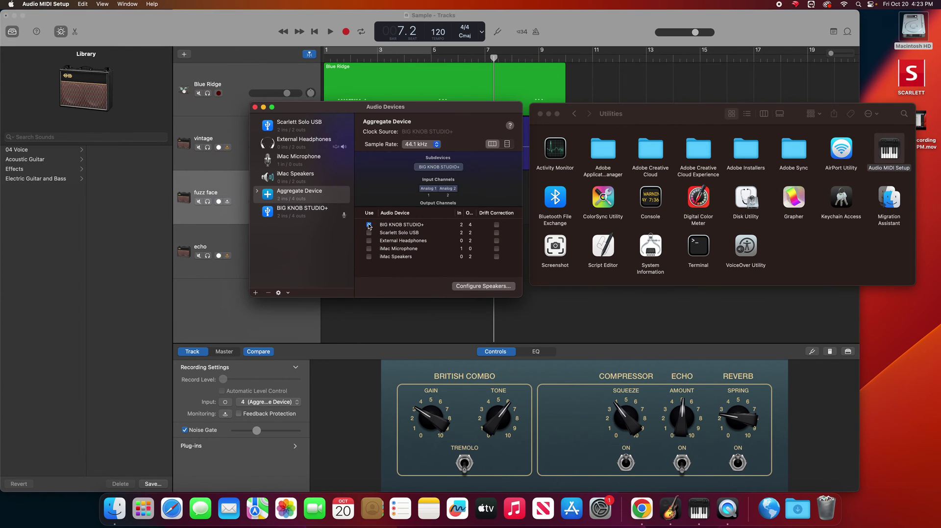
pyautogui.click(255, 293)
pyautogui.click(256, 294)
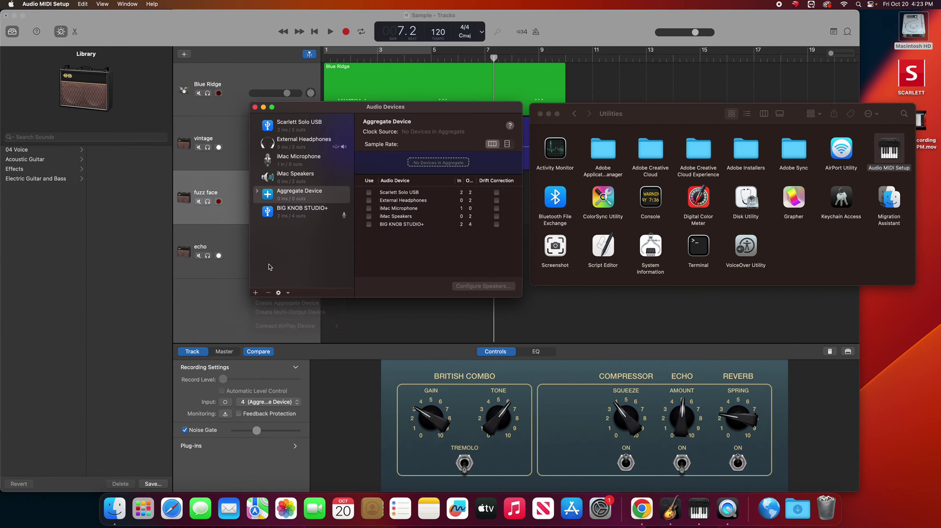
pyautogui.click(255, 294)
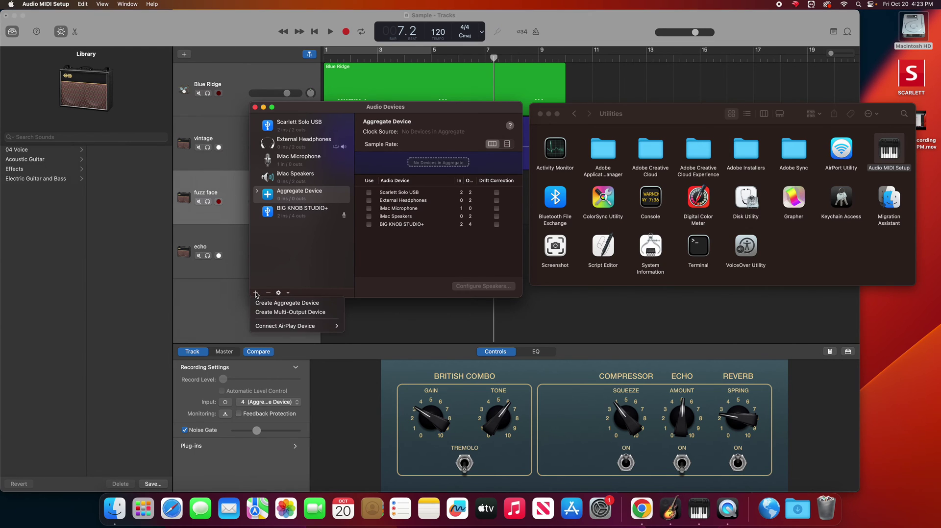
pyautogui.click(314, 248)
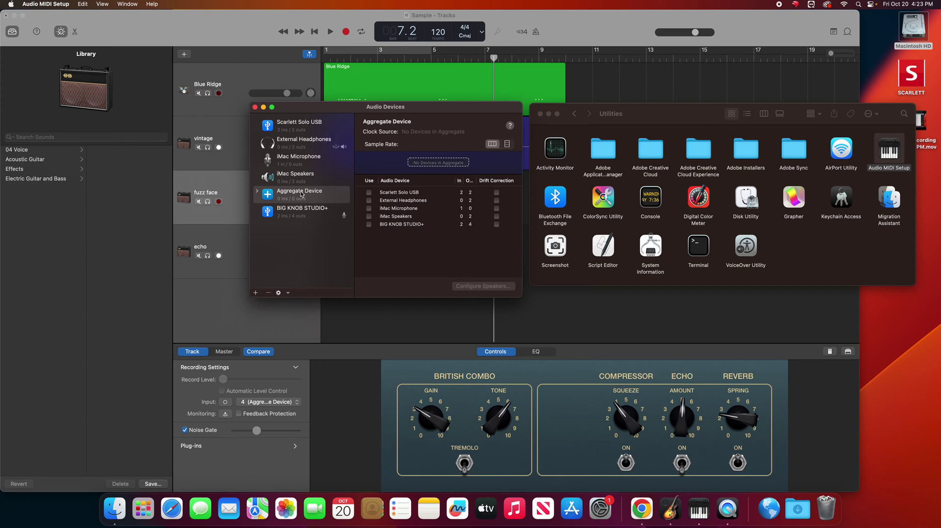
pyautogui.click(257, 192)
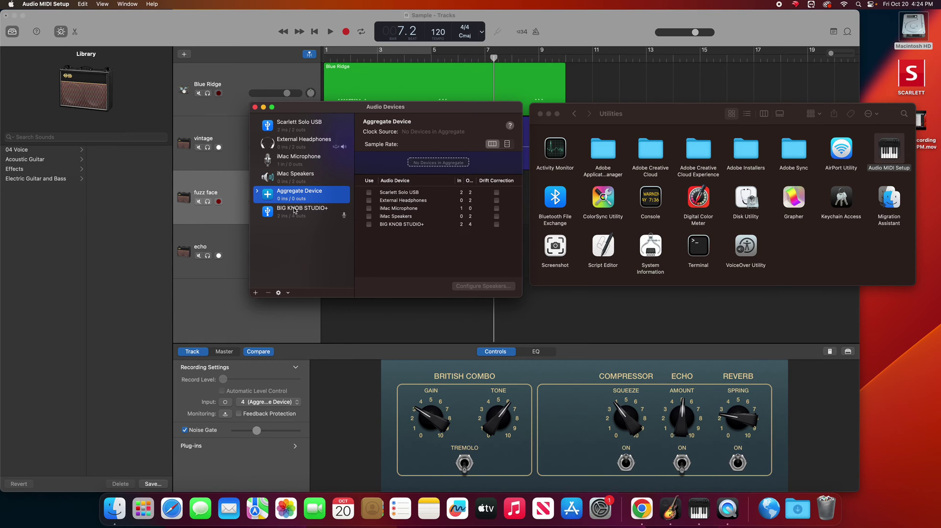
# Add Scarlett Solo USB, then BIG KNOB STUDIO+ to the Aggregate Device and review their inputs
pyautogui.click(254, 293)
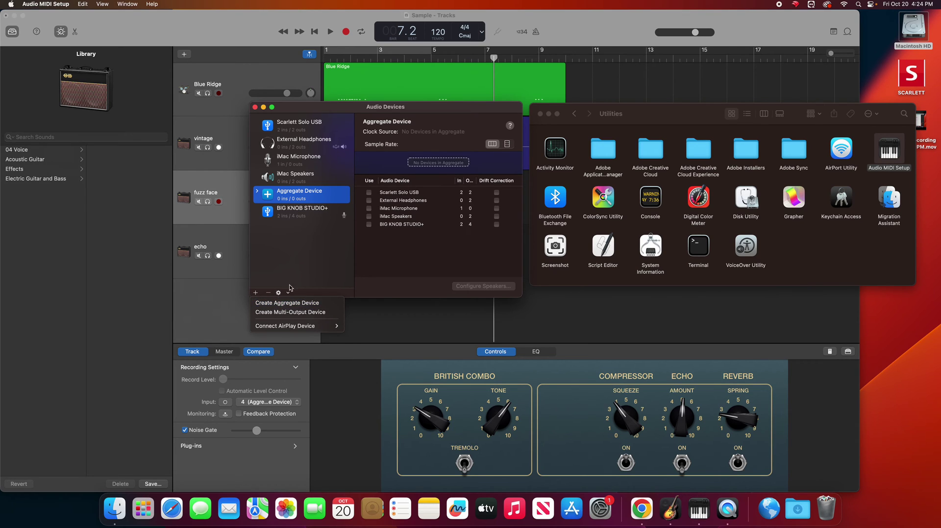
pyautogui.click(321, 250)
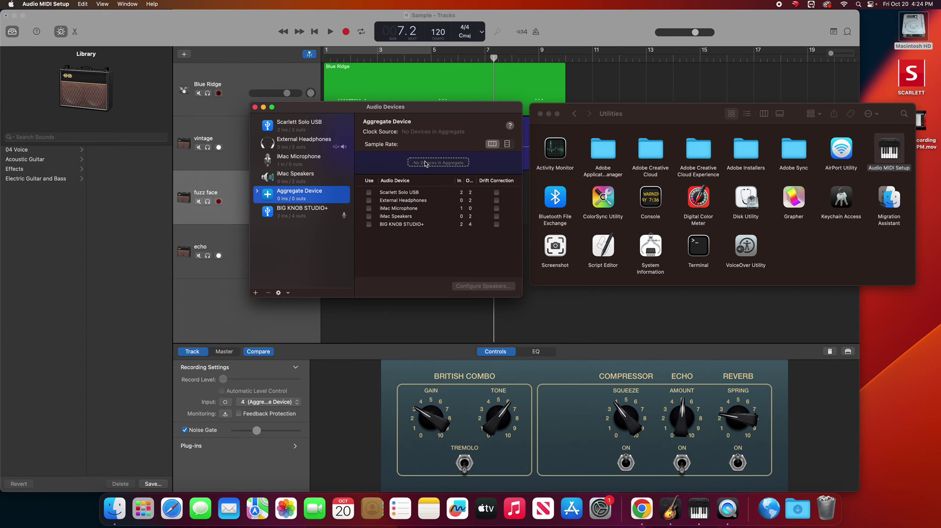
pyautogui.click(369, 192)
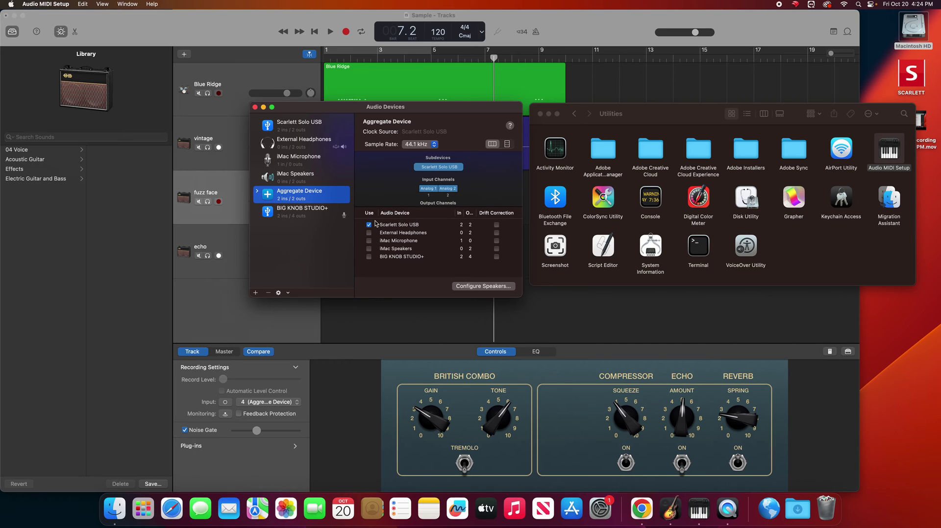
pyautogui.click(369, 257)
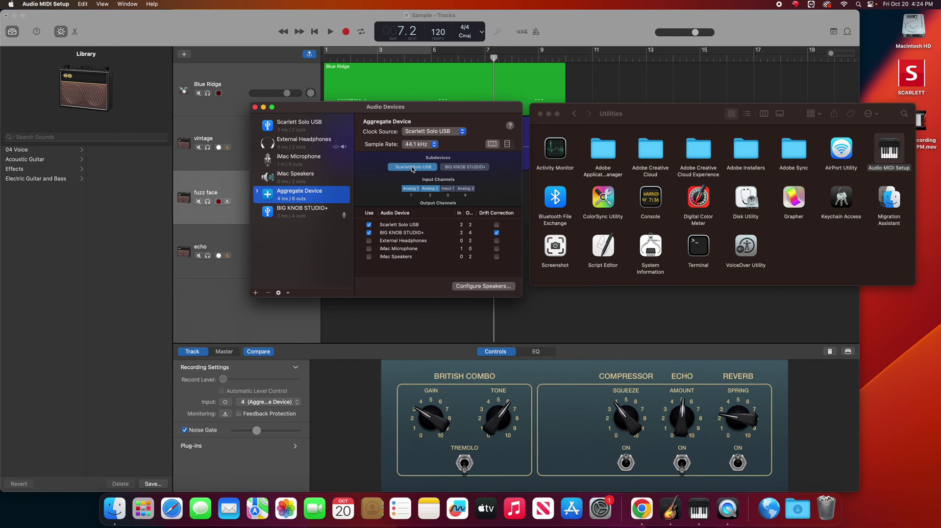
pyautogui.click(453, 169)
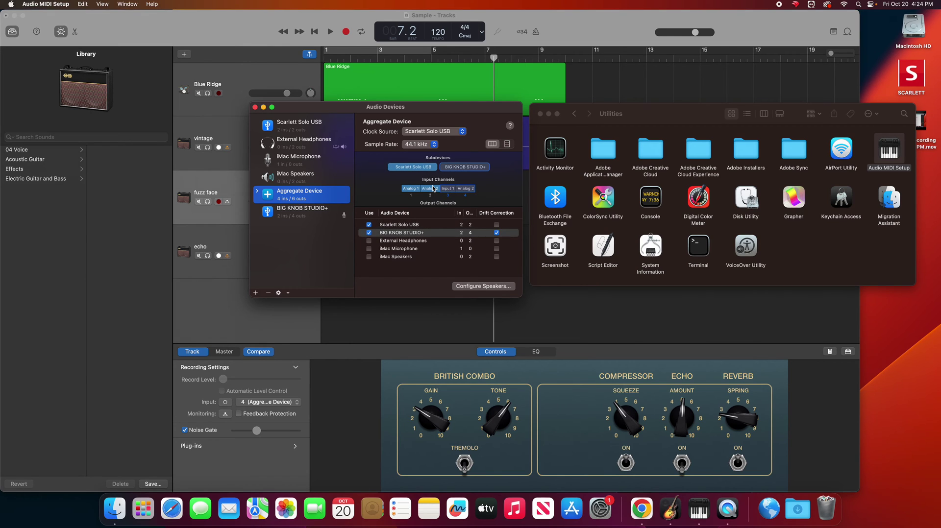
pyautogui.scroll(-2, 433, 189)
pyautogui.scroll(2, 433, 189)
# Remove both subdevices, then re-add BIG KNOB STUDIO+ first and Scarlett Solo USB second
pyautogui.click(370, 232)
pyautogui.click(370, 225)
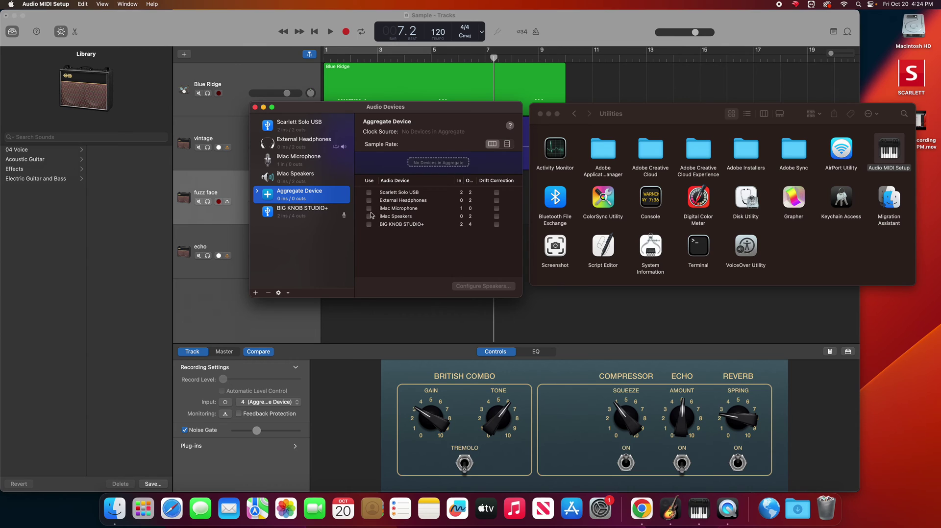
pyautogui.click(369, 225)
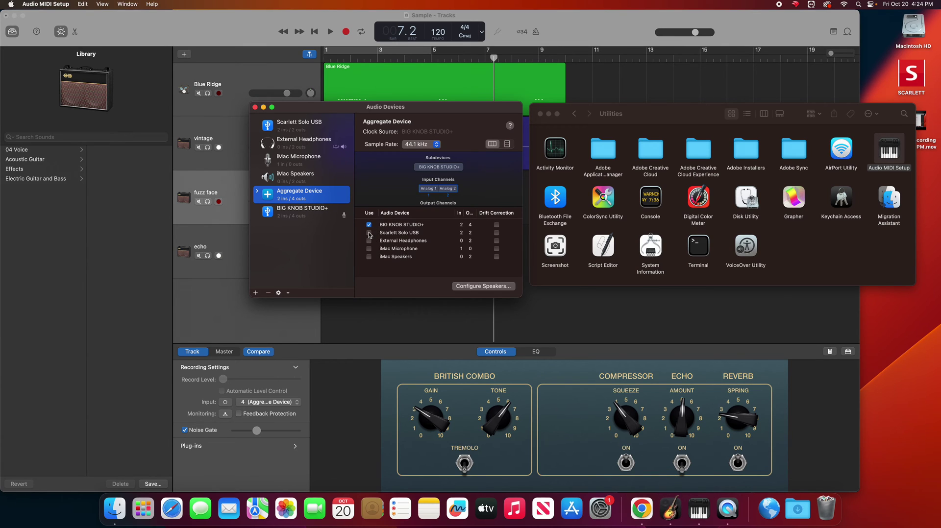
pyautogui.click(369, 232)
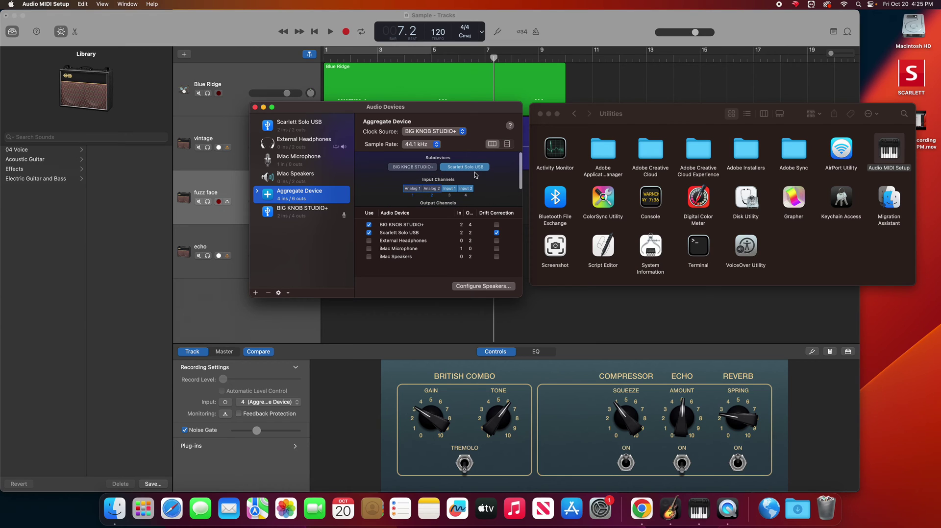
# In GarageBand, check the tracks' recording inputs and set the echo track to input 2
pyautogui.click(592, 93)
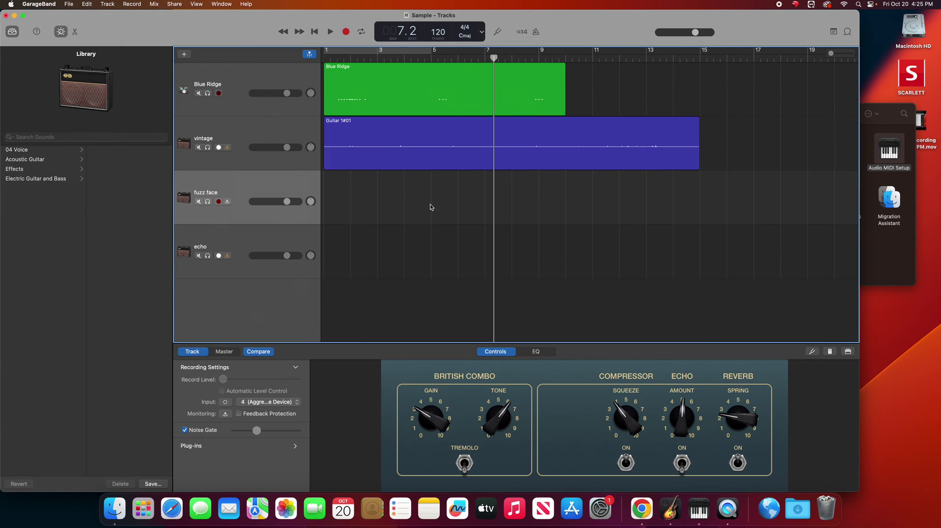
pyautogui.click(265, 403)
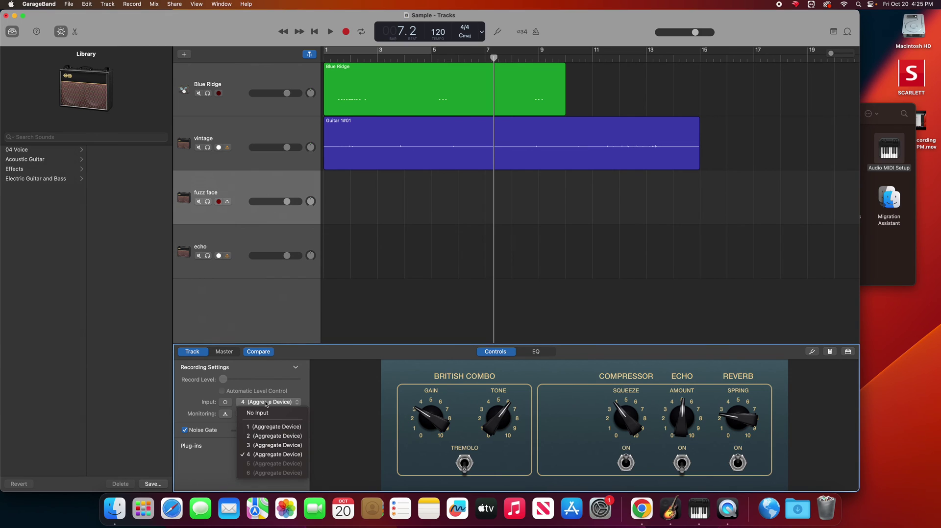
pyautogui.click(271, 458)
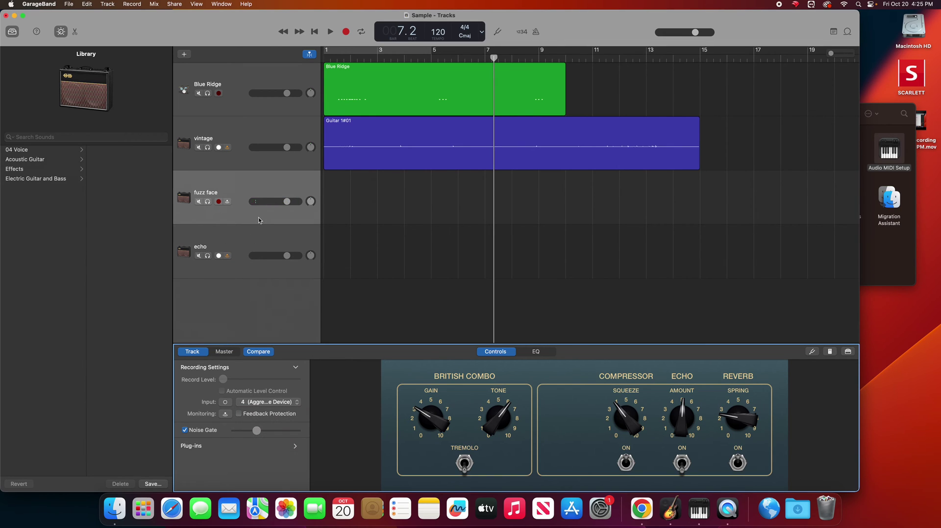
pyautogui.click(239, 166)
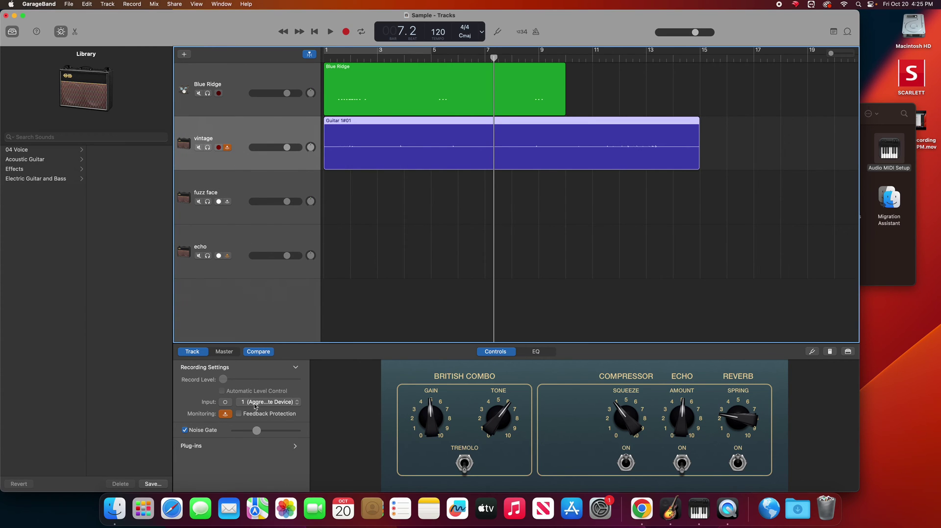
pyautogui.click(254, 237)
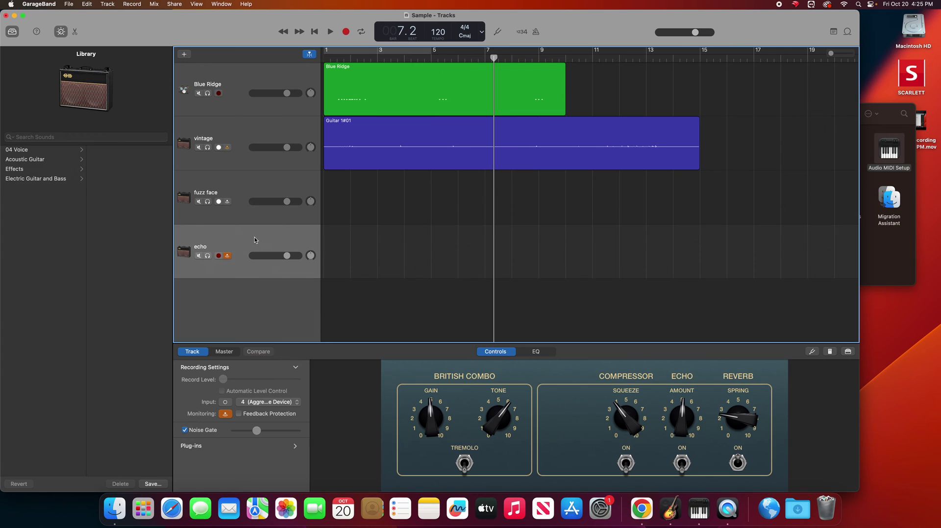
pyautogui.click(260, 403)
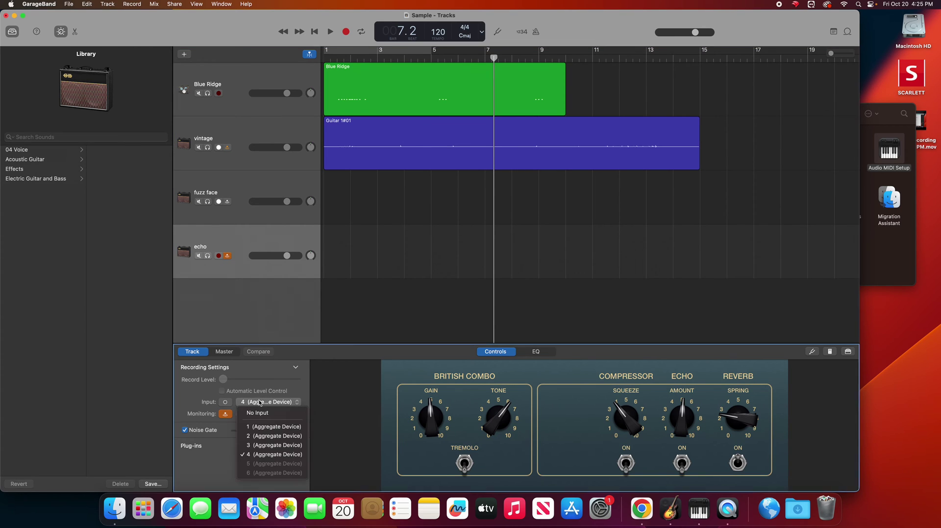
pyautogui.click(268, 437)
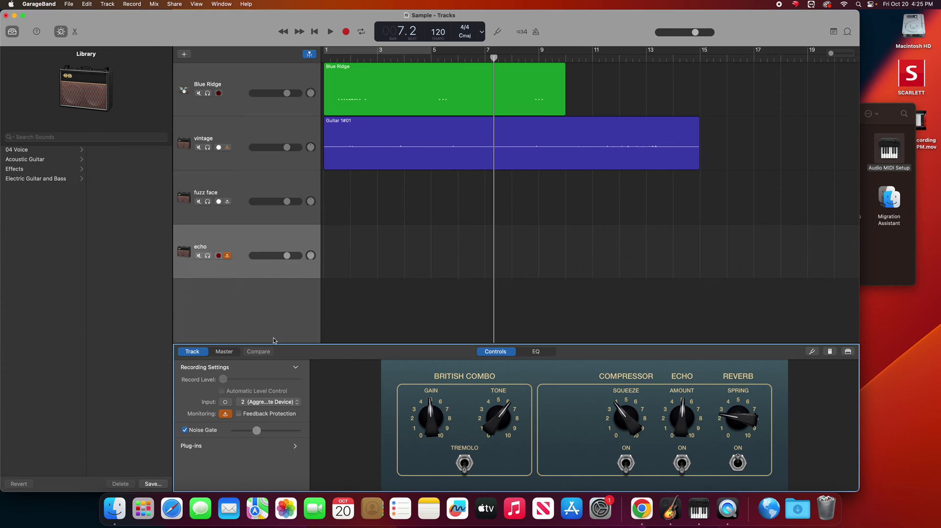
# Set the fuzz face track to input 2 and the echo track to input 4
pyautogui.click(242, 164)
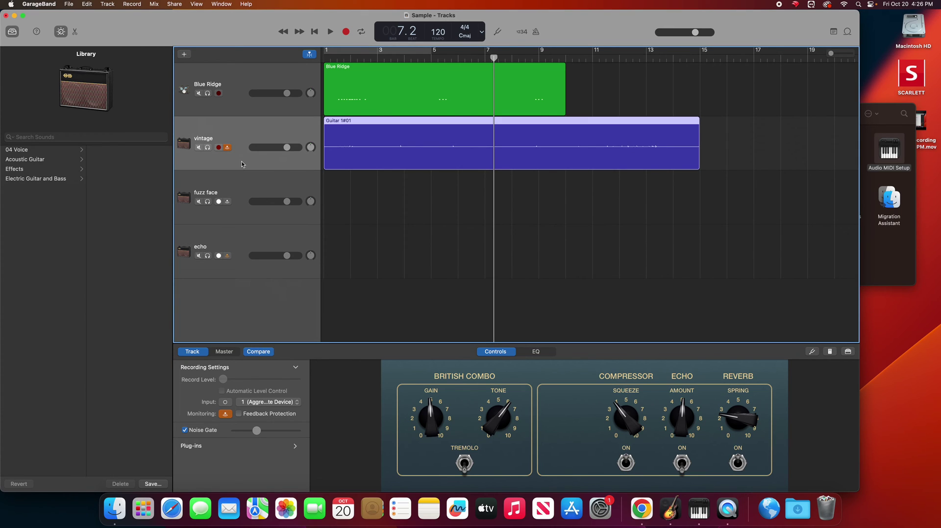
pyautogui.click(246, 191)
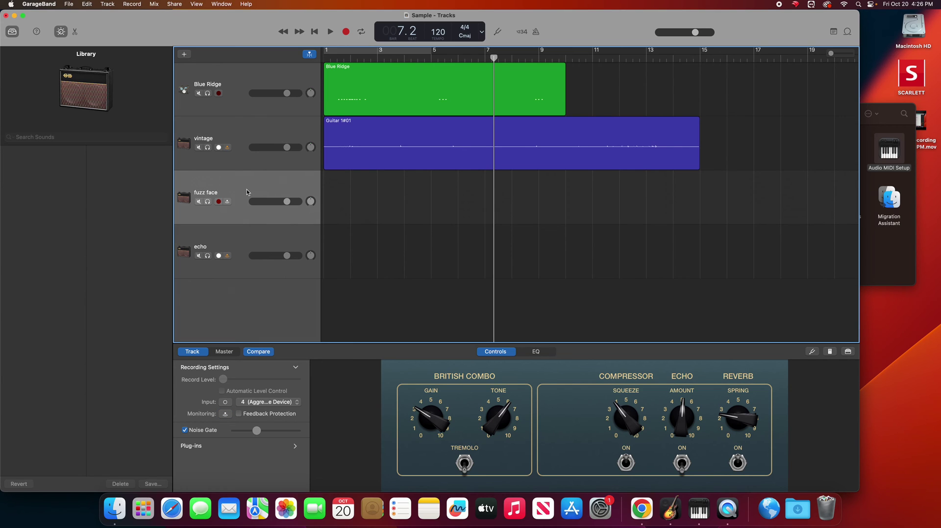
pyautogui.click(261, 403)
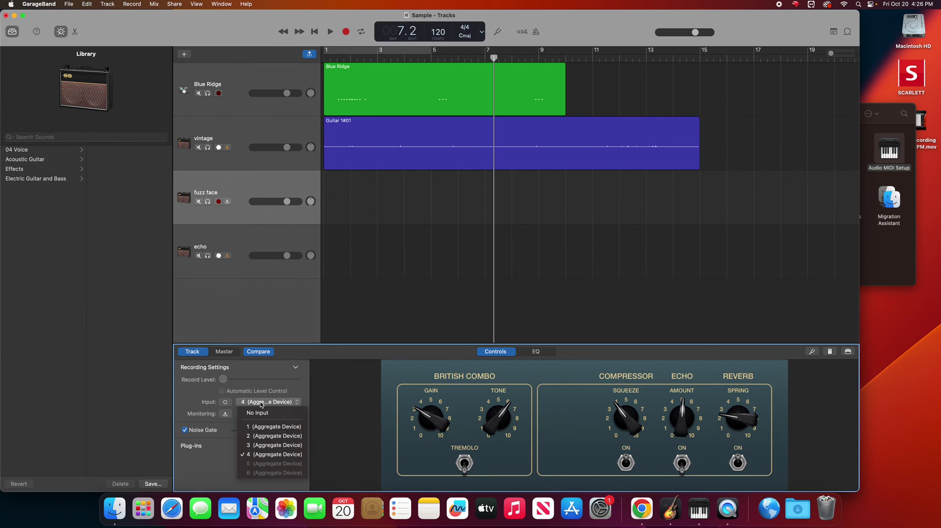
pyautogui.click(276, 435)
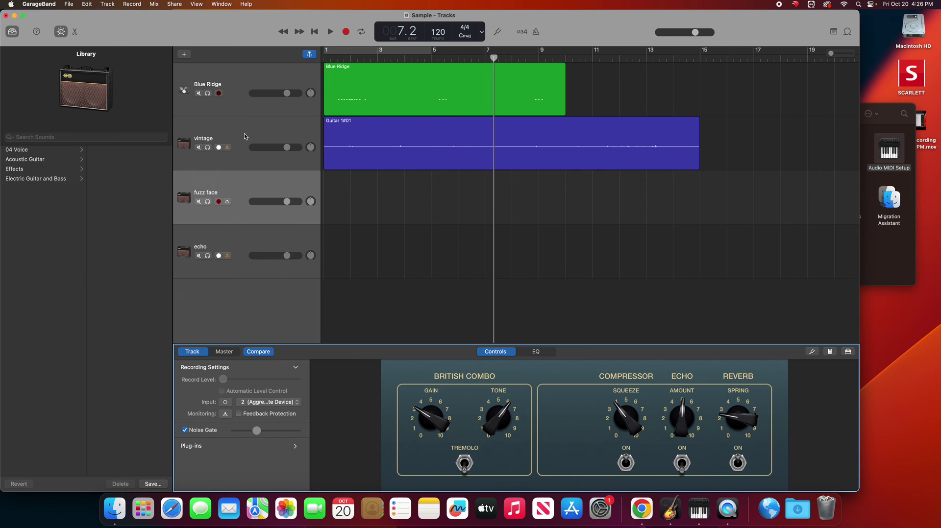
pyautogui.click(237, 242)
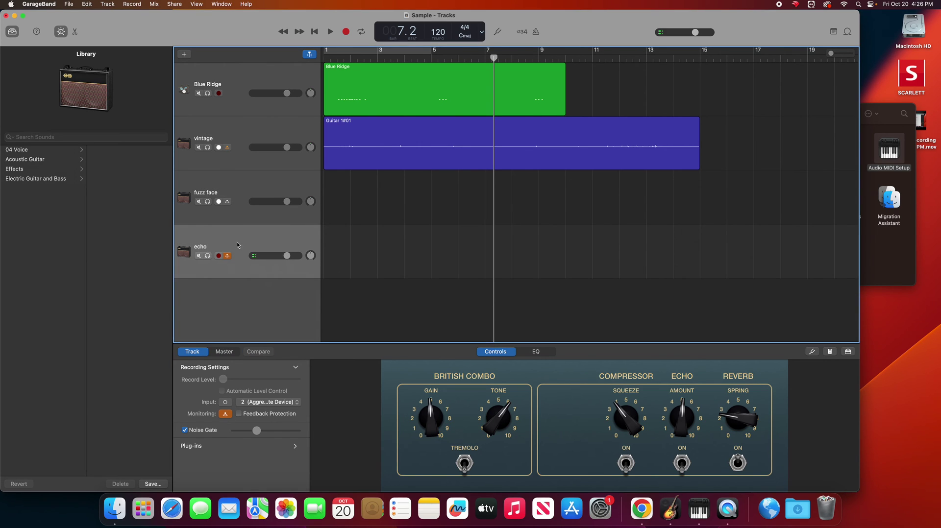
pyautogui.click(259, 402)
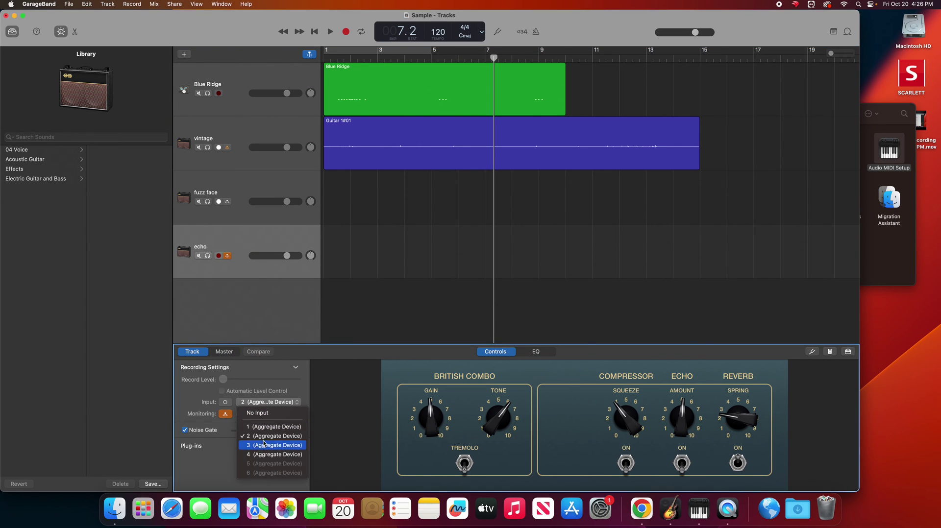
pyautogui.click(256, 455)
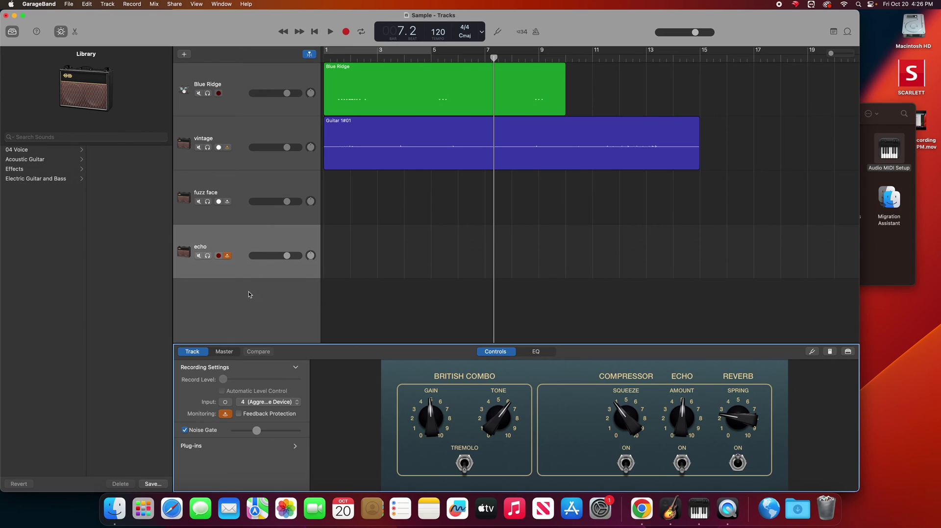
pyautogui.click(238, 200)
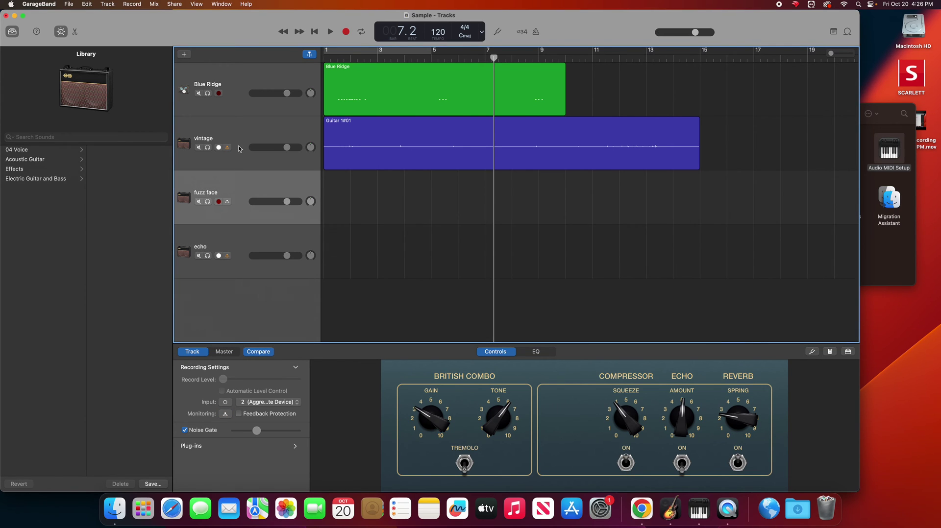
# Select the vintage track, then record-enable the fuzz face track
pyautogui.click(237, 160)
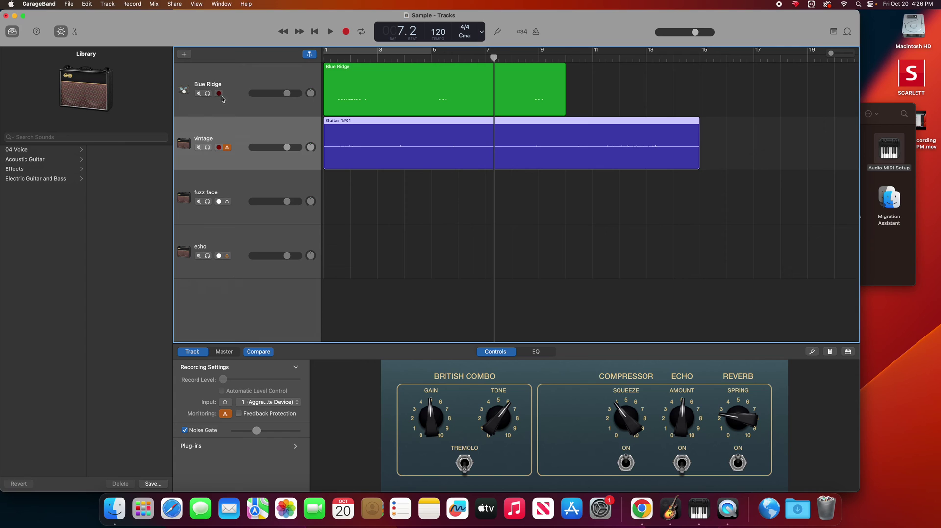
pyautogui.click(219, 202)
# Turn on input monitoring for fuzz face and open its Pedalboard plug-in window
pyautogui.click(260, 403)
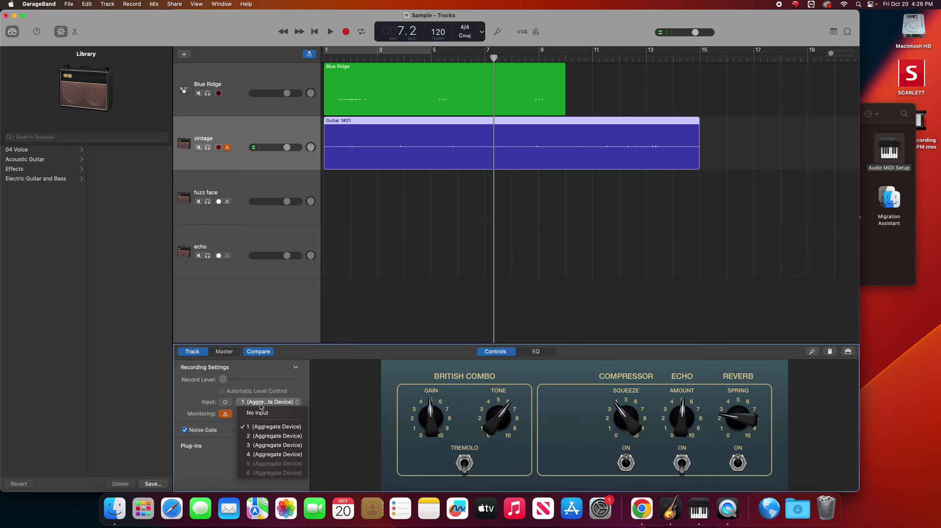
pyautogui.click(260, 405)
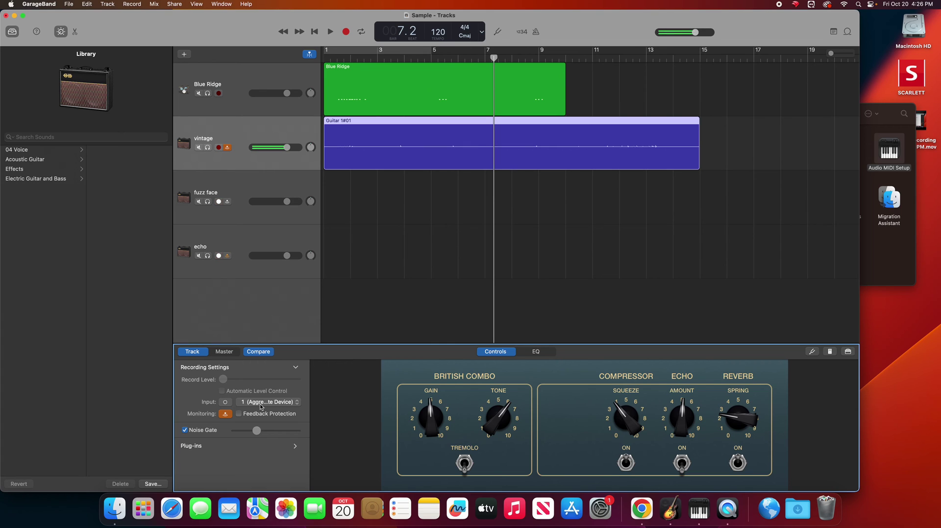
pyautogui.click(255, 185)
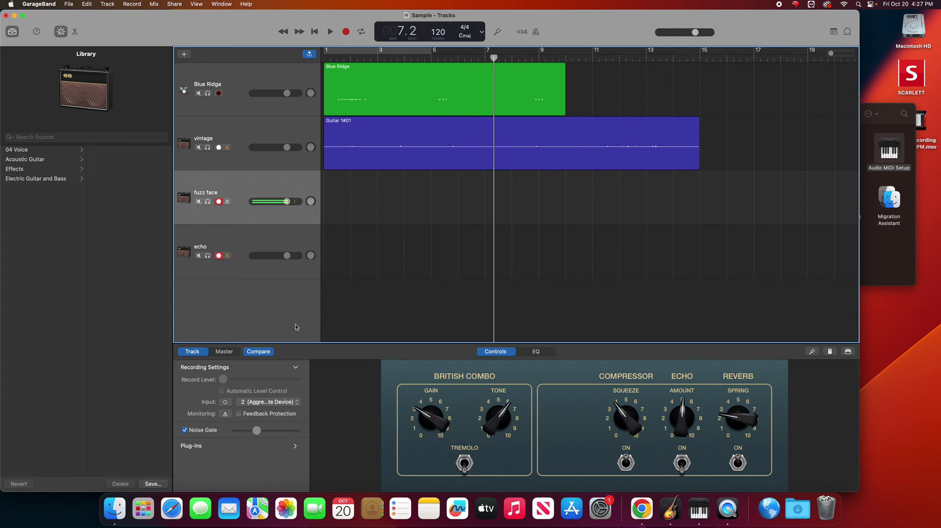
pyautogui.click(227, 201)
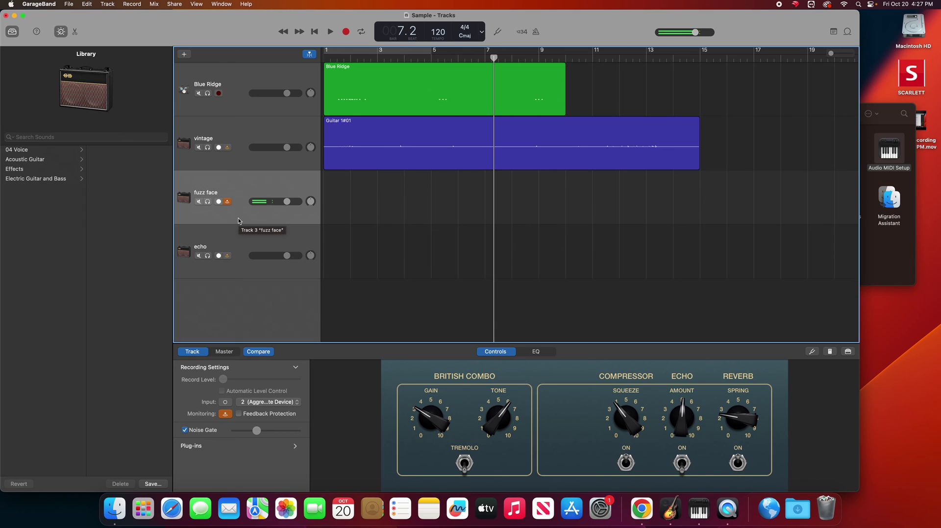
pyautogui.click(828, 352)
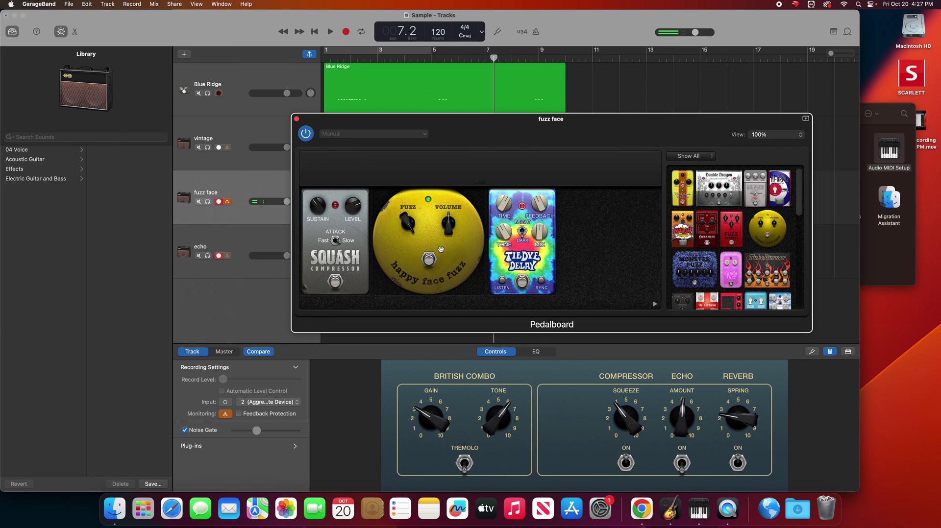
# Display the echo track's Pedalboard, then close the effects window
pyautogui.click(235, 238)
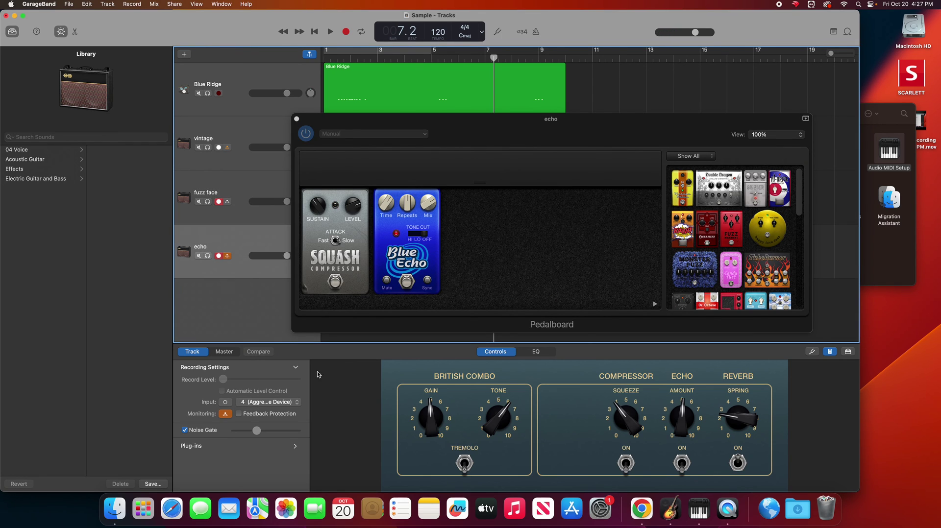
pyautogui.click(296, 118)
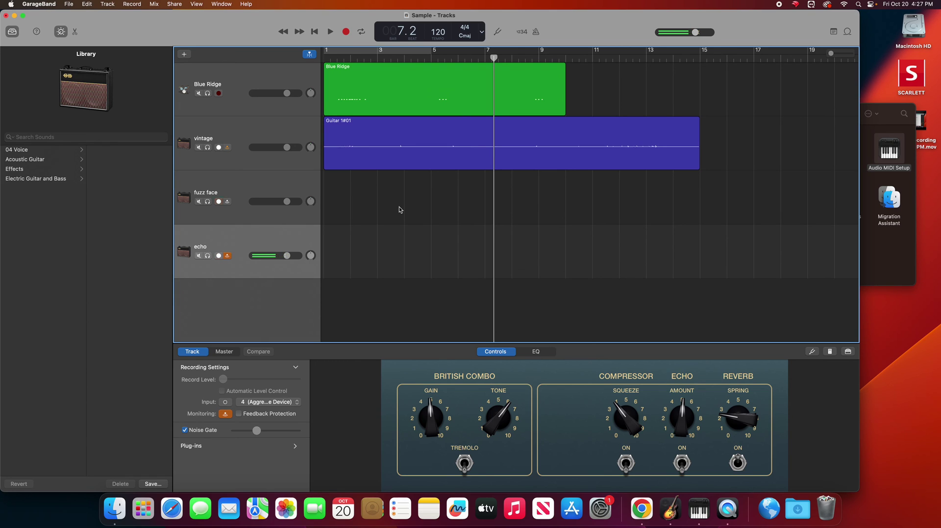
# Switch the echo track's input monitoring off, confirming its input remains 4
pyautogui.click(227, 256)
pyautogui.click(228, 256)
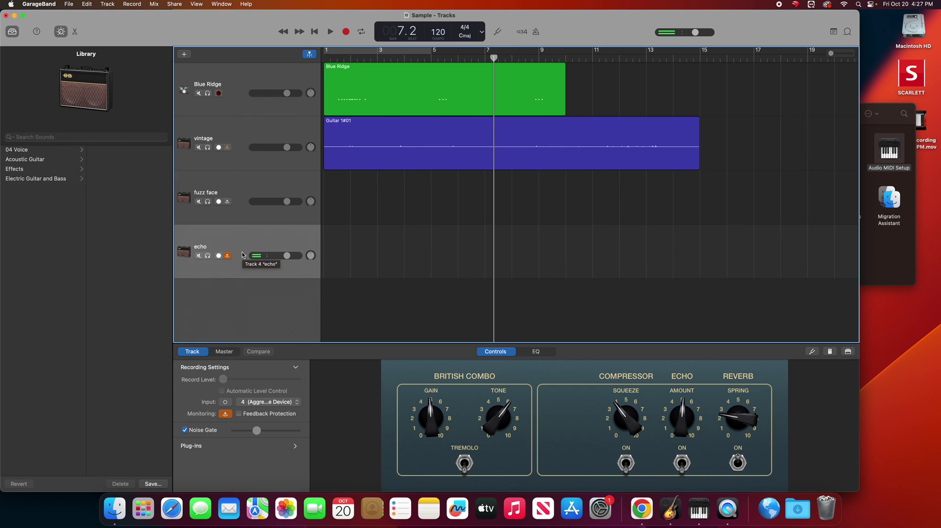
pyautogui.click(227, 255)
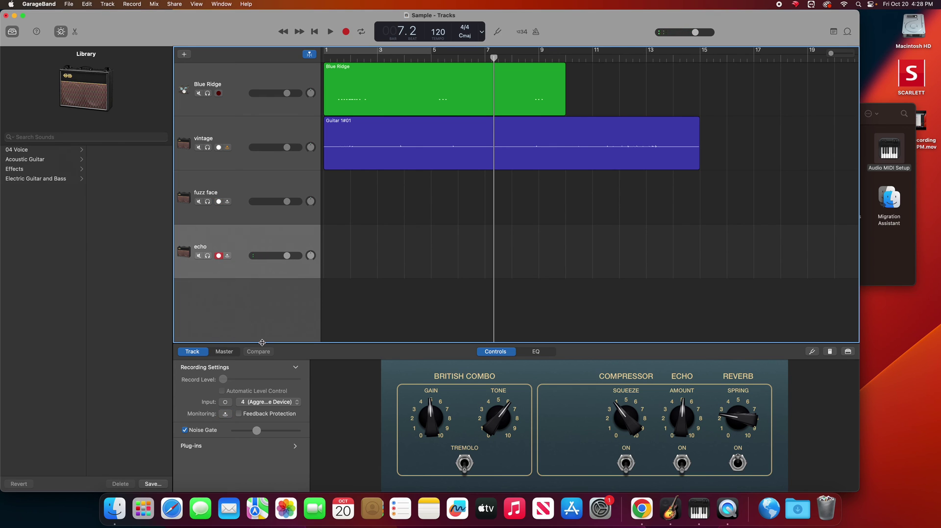
pyautogui.click(276, 407)
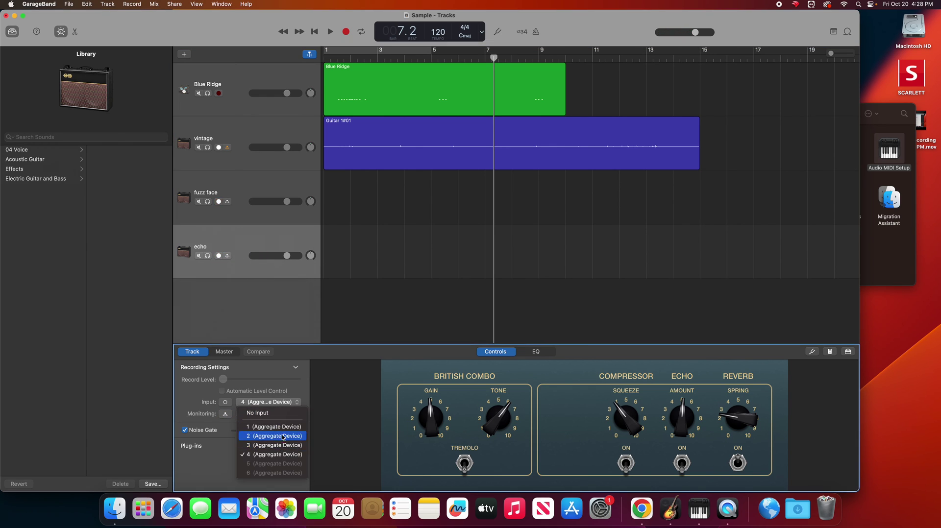
pyautogui.click(332, 396)
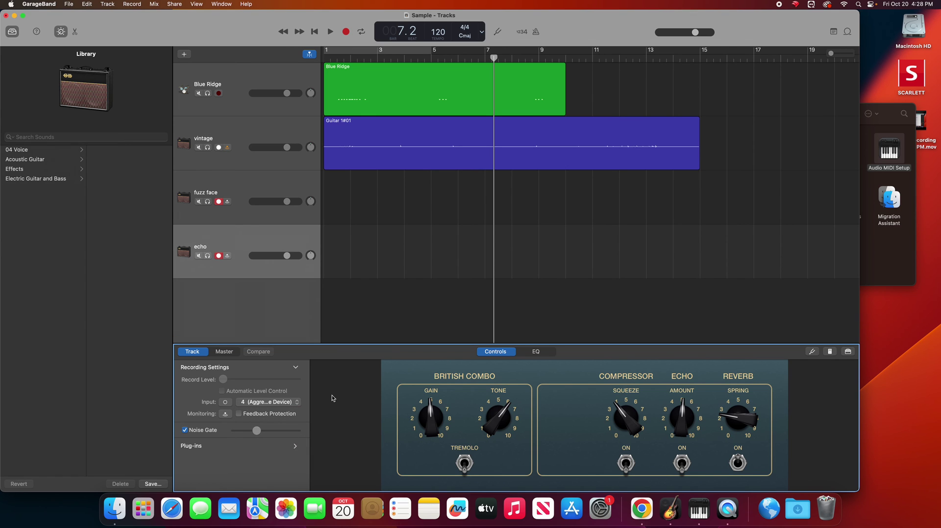
# Switch to Chrome's Aggregate Device article and bring the Finder Utilities window forward
pyautogui.press('super+Tab')
pyautogui.press('super+Tab')
pyautogui.press('super+Tab')
pyautogui.press('super+Tab')
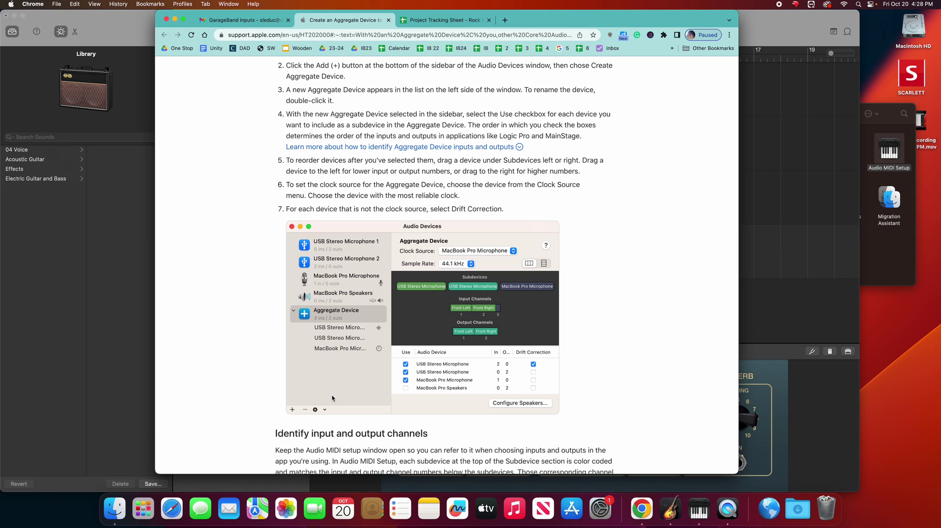
pyautogui.click(888, 252)
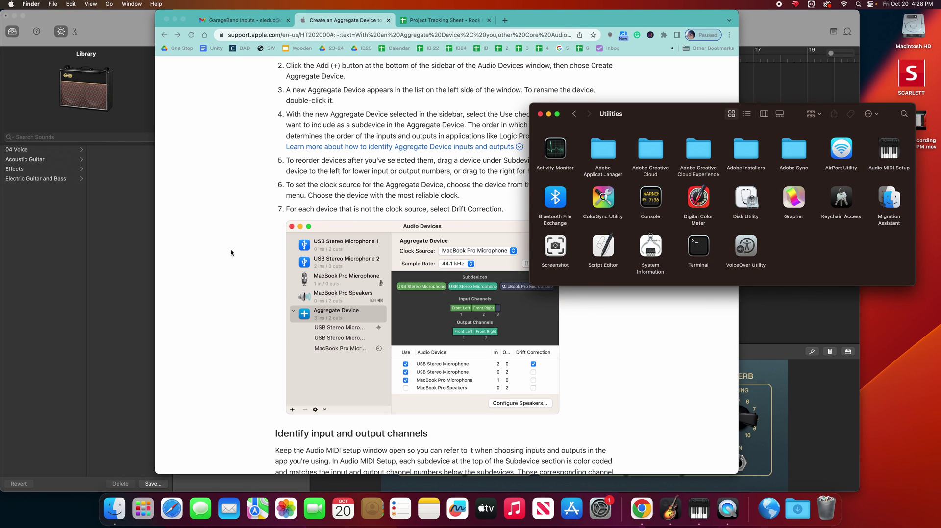
# Bring the GarageBand Sample project window back in front of the browser and Finder
pyautogui.click(104, 265)
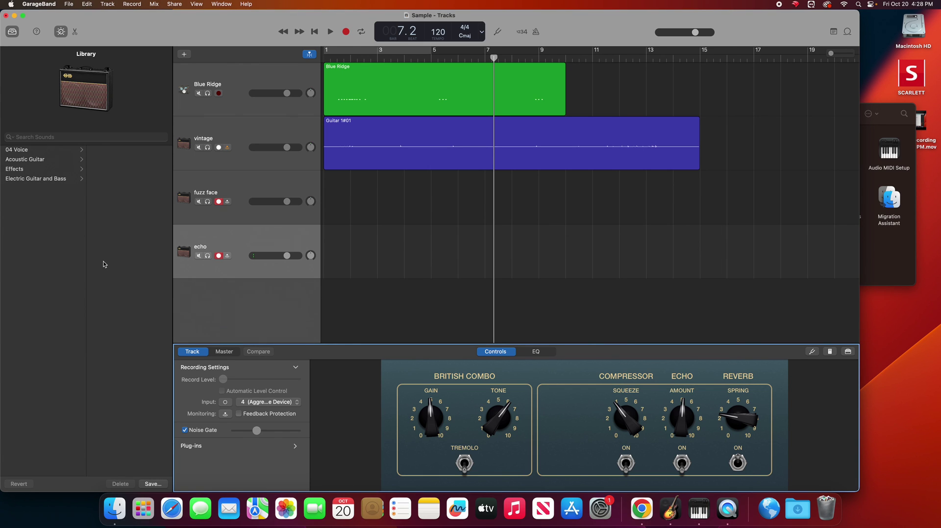